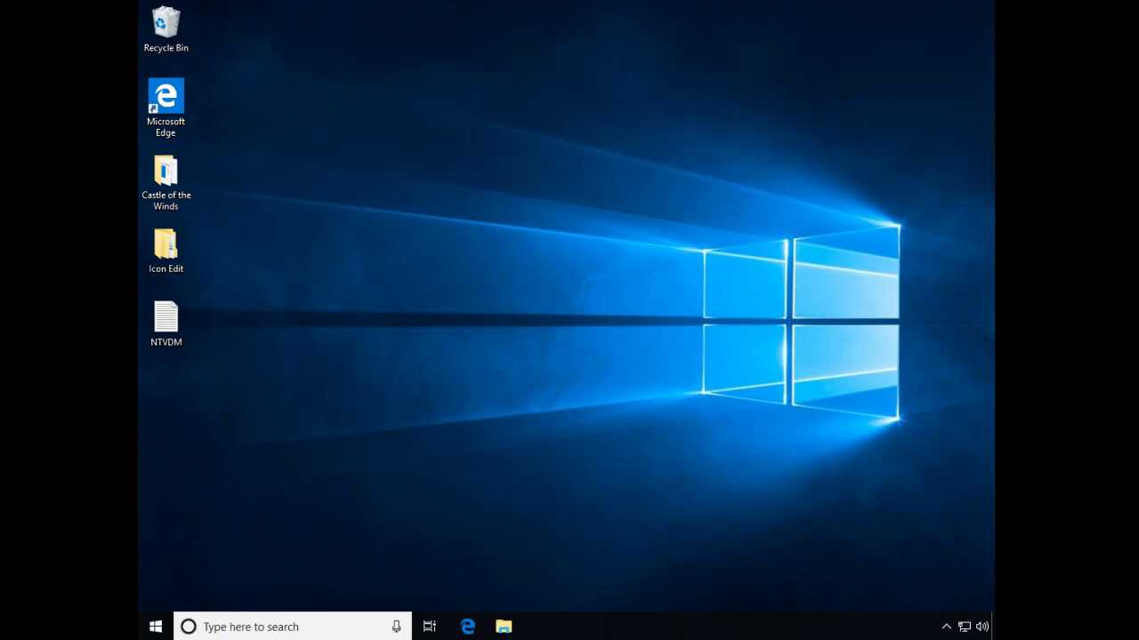
Check the Windows system type in the device specifications on the system About page
{"action": "right_click", "coordinate": [166, 627]}
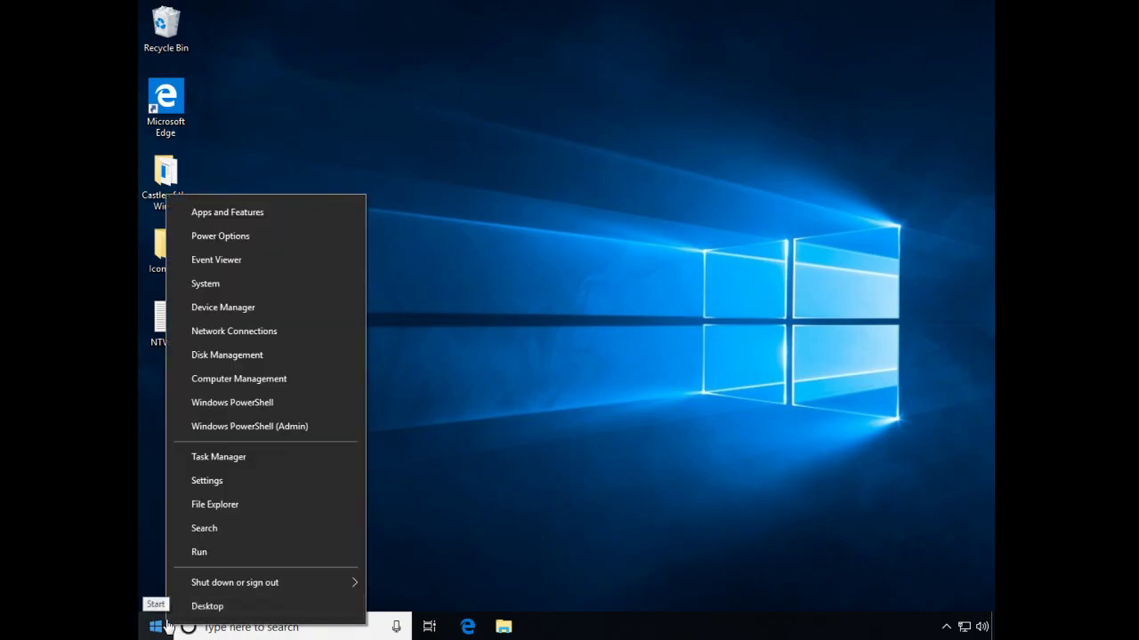
{"action": "left_click", "coordinate": [226, 290]}
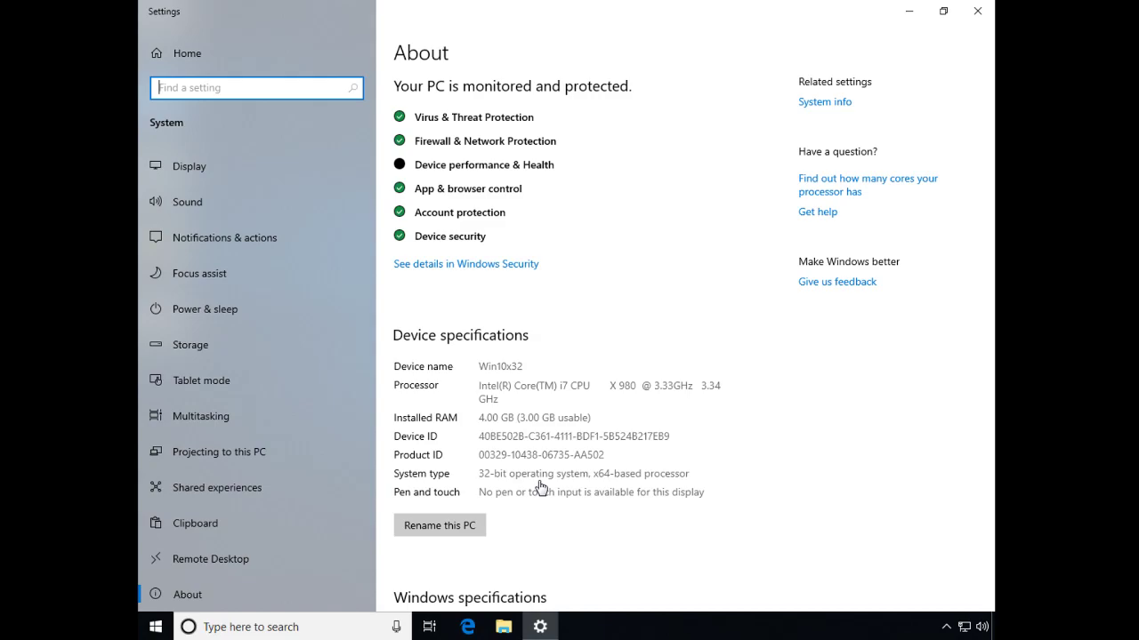
{"action": "left_click", "coordinate": [977, 11]}
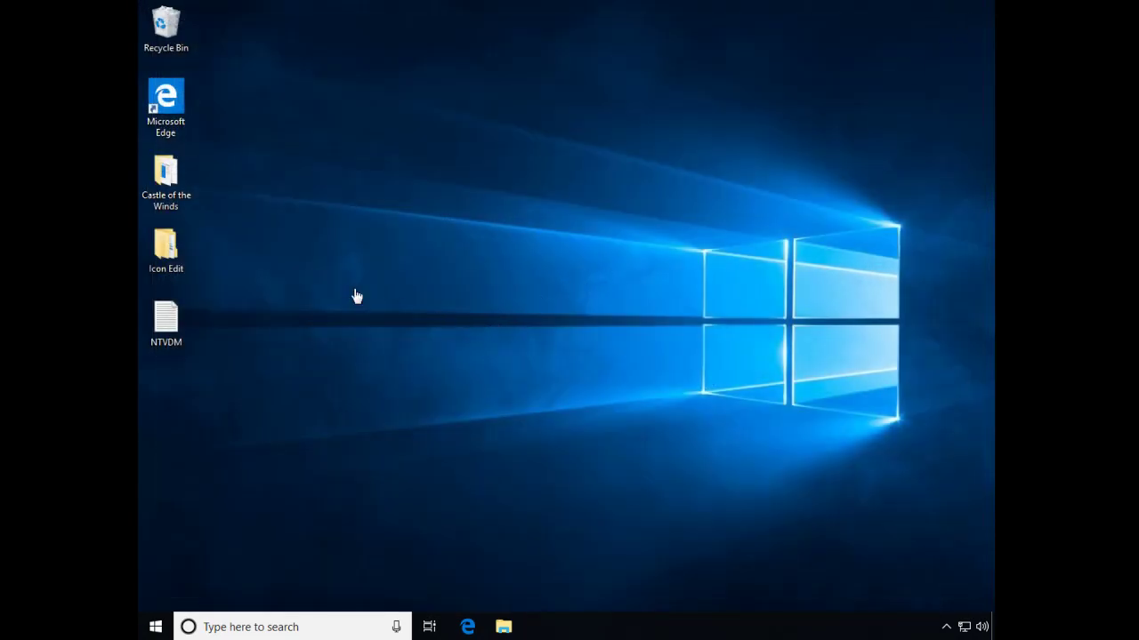
Try to run the CASTLE1 application from the Castle of the Winds folder without installing the NTVDM feature, and close the folder
{"action": "double_click", "coordinate": [176, 188]}
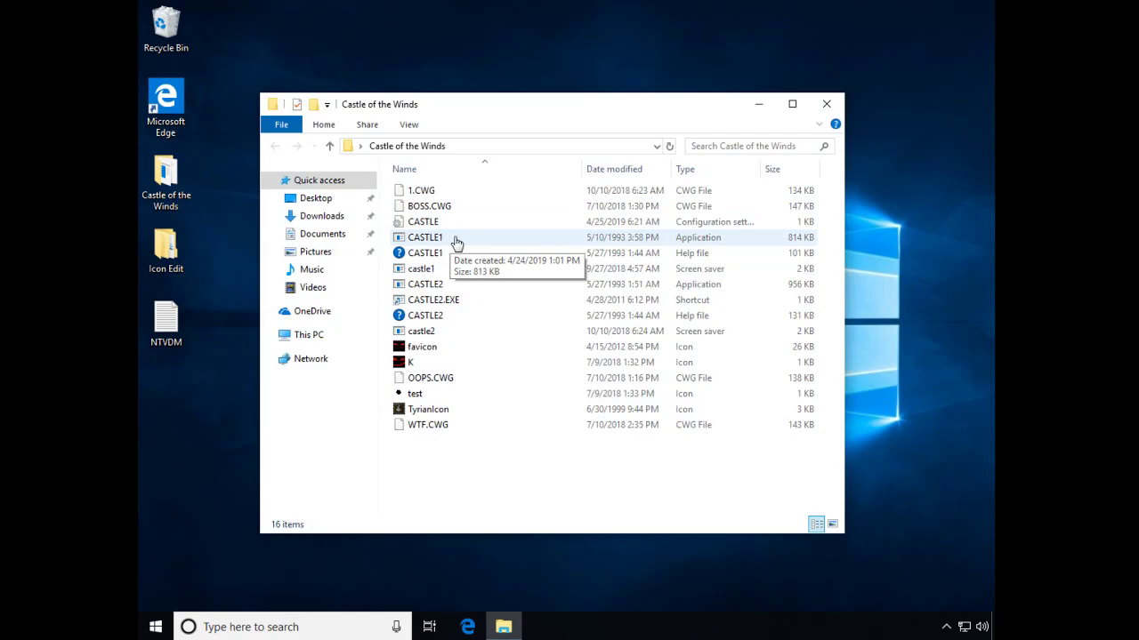
{"action": "left_click", "coordinate": [456, 239]}
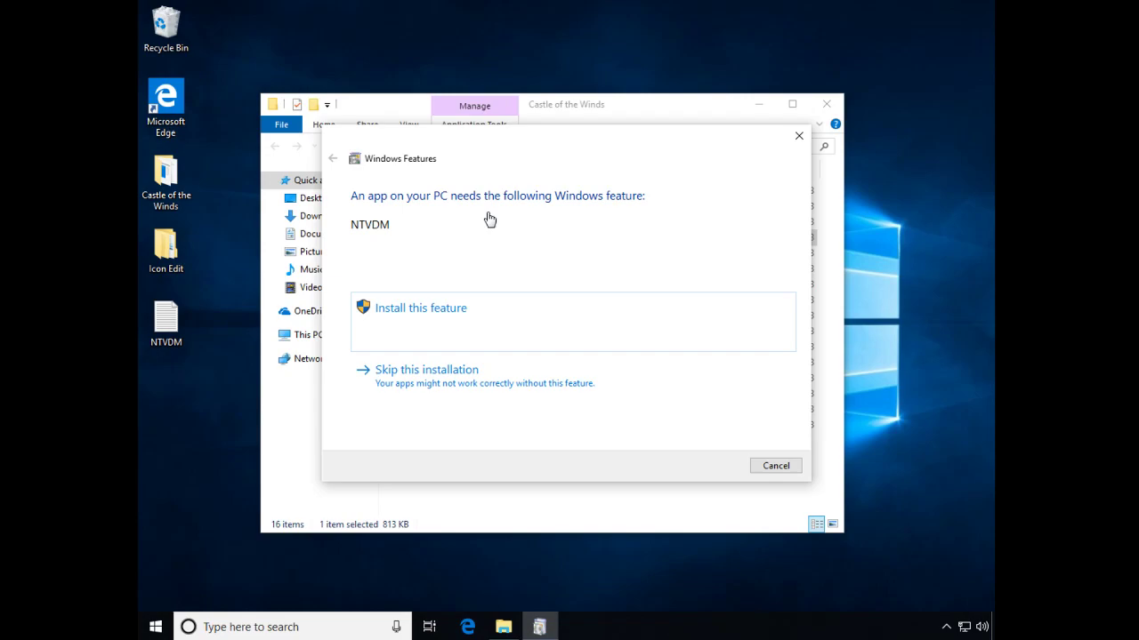
{"action": "left_click", "coordinate": [765, 468]}
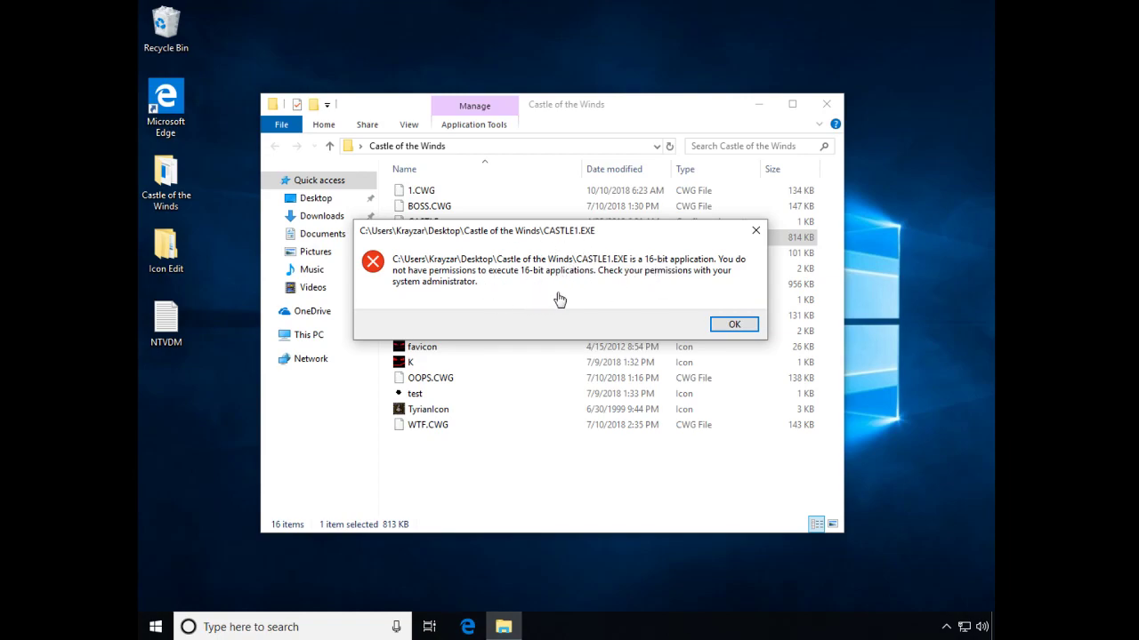
{"action": "left_click", "coordinate": [731, 325]}
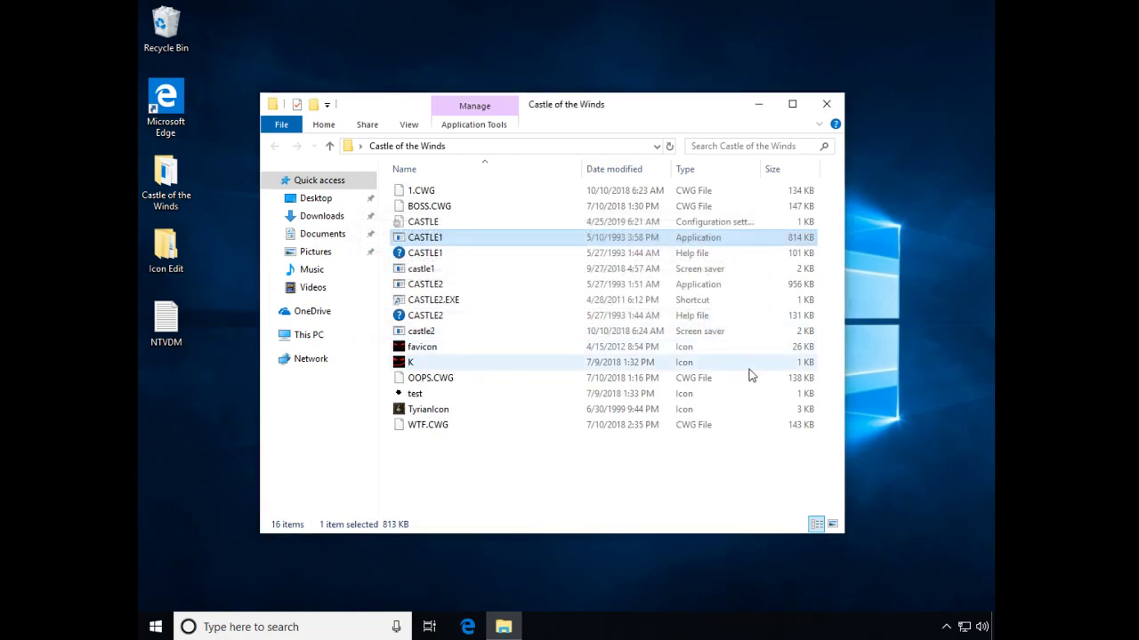
{"action": "left_click", "coordinate": [826, 105]}
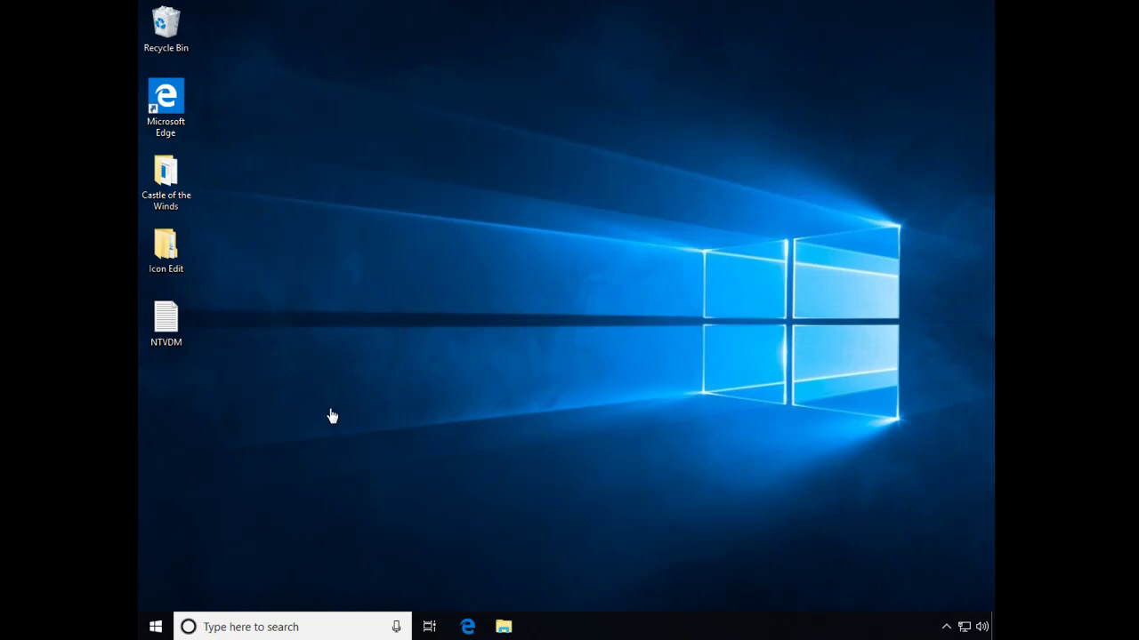
Find Control Panel through search and open the Turn Windows features on or off list under Programs
{"action": "left_click", "coordinate": [219, 629]}
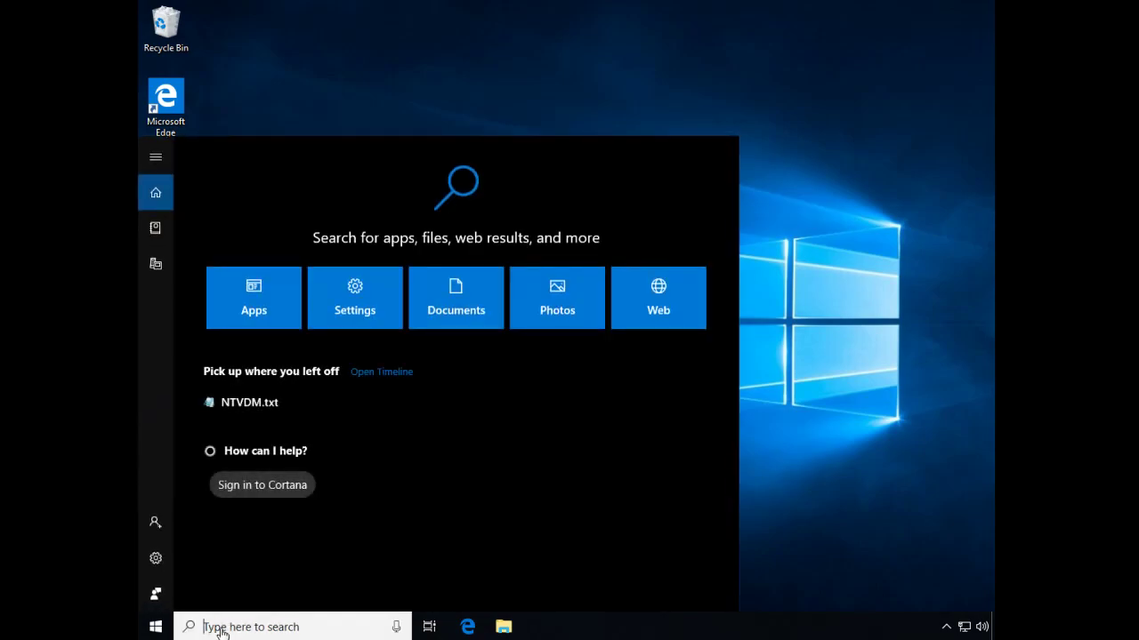
{"action": "type", "text": "contr"}
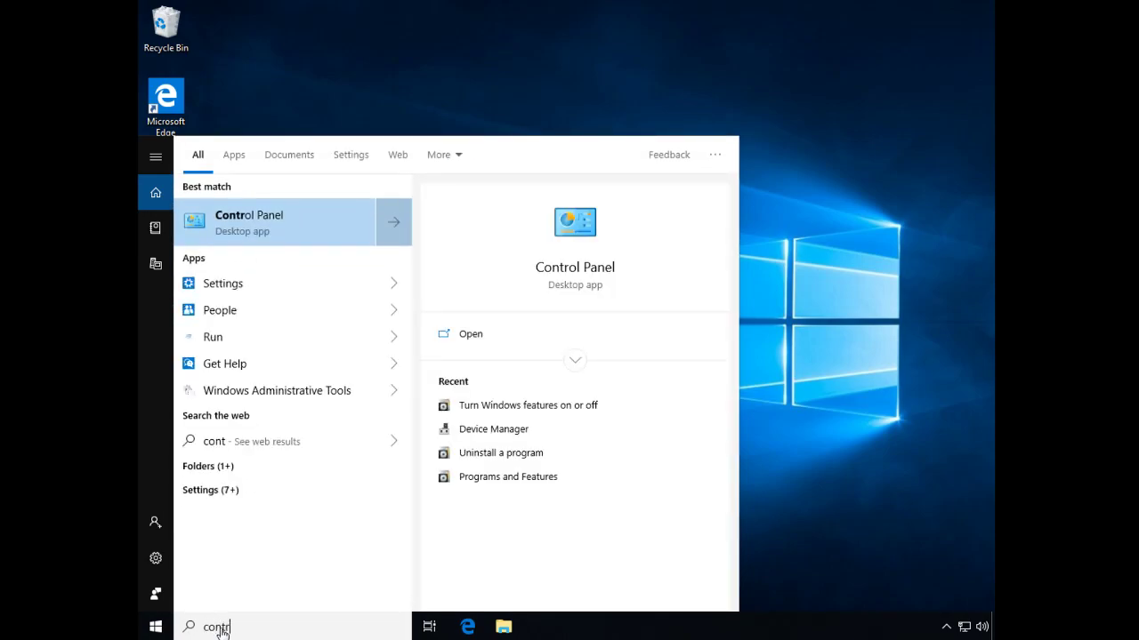
{"action": "type", "text": "ol panel"}
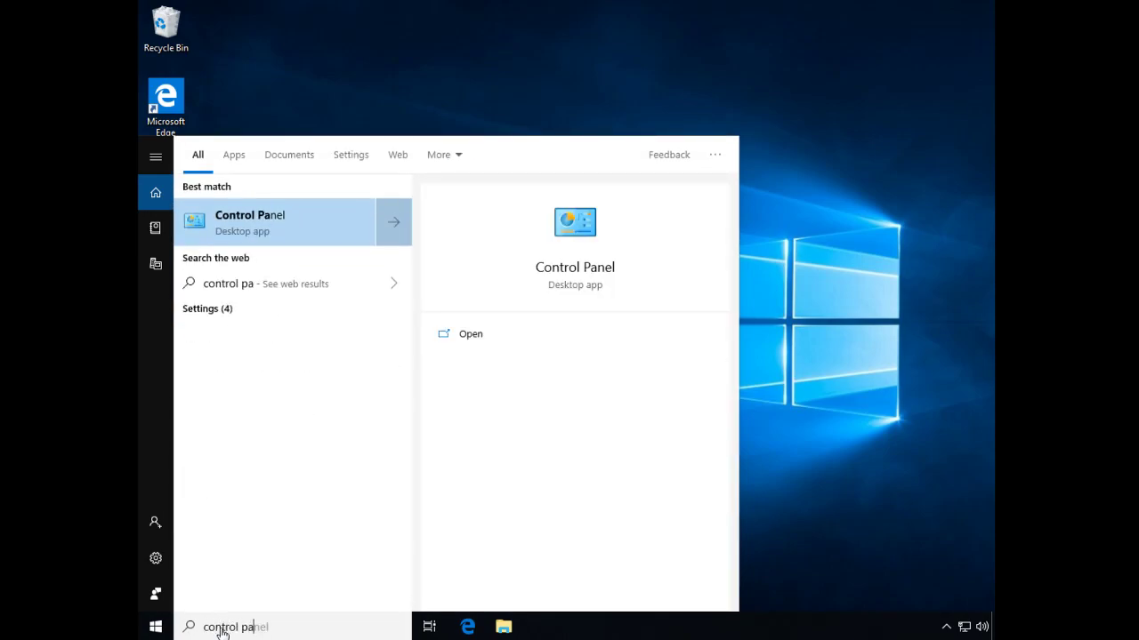
{"action": "left_click", "coordinate": [318, 230]}
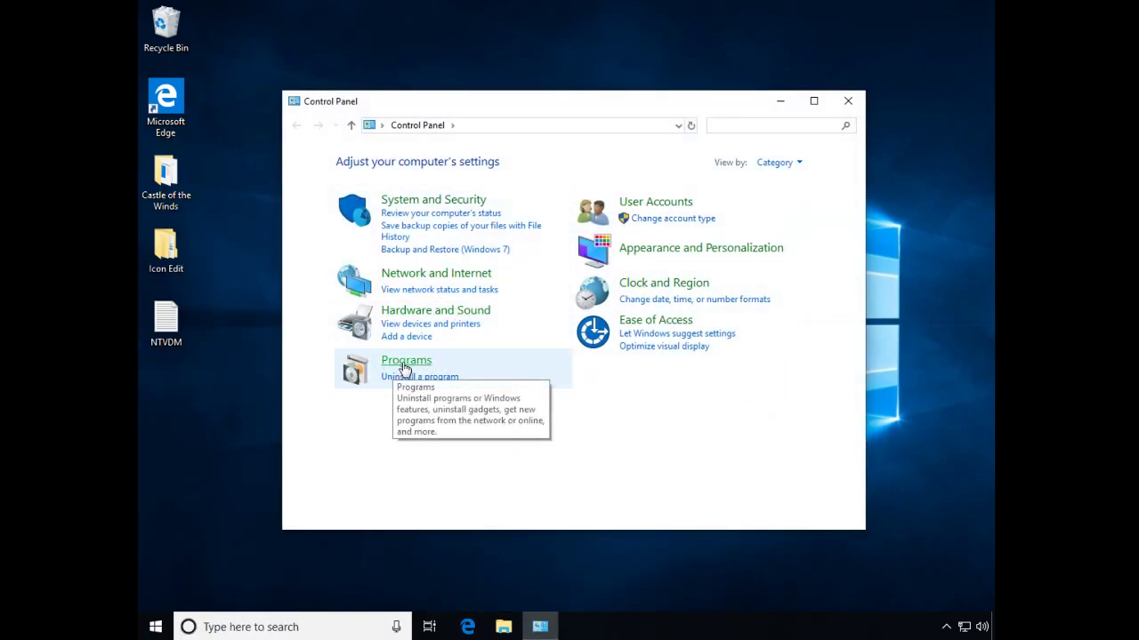
{"action": "left_click", "coordinate": [404, 366]}
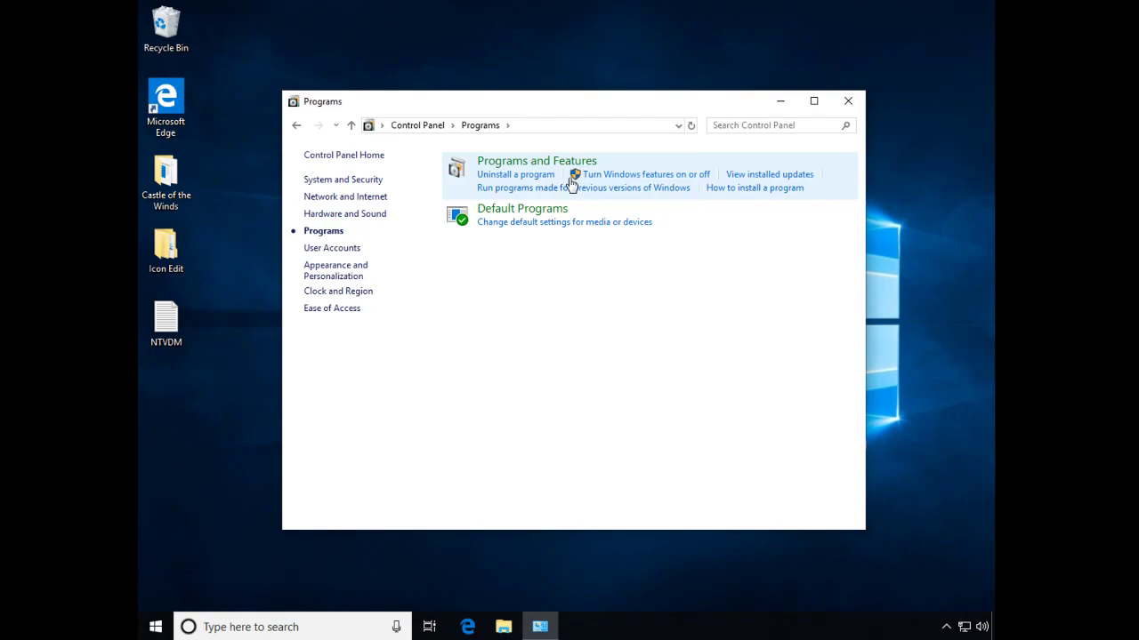
{"action": "left_click", "coordinate": [677, 182]}
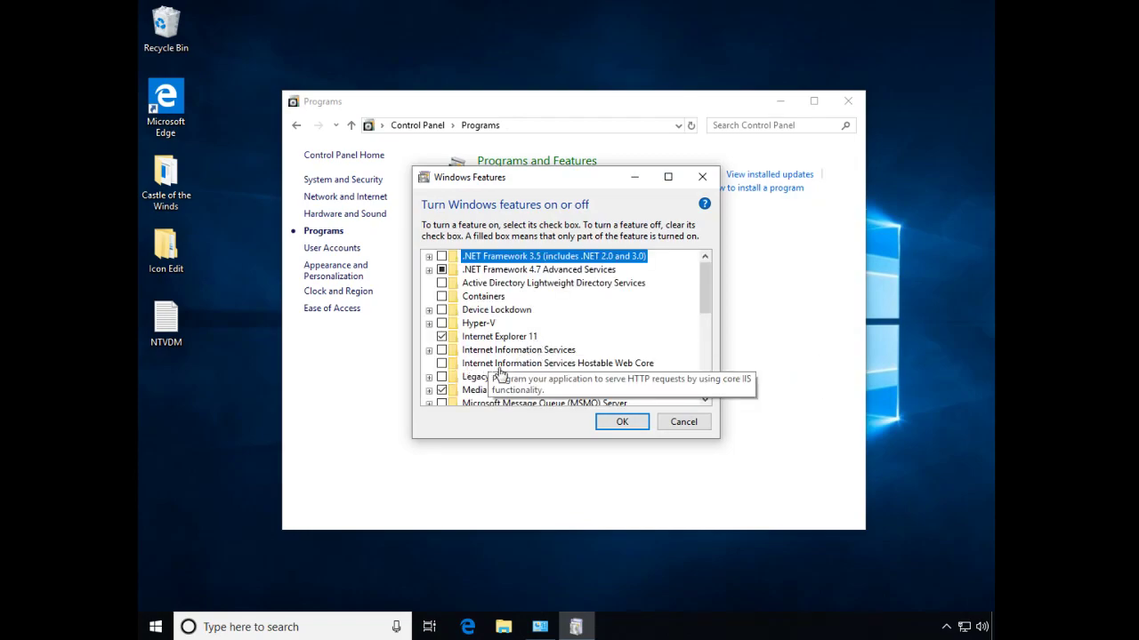
Enable the NTVDM feature under Legacy Components, apply the change and close Control Panel
{"action": "left_click", "coordinate": [516, 379]}
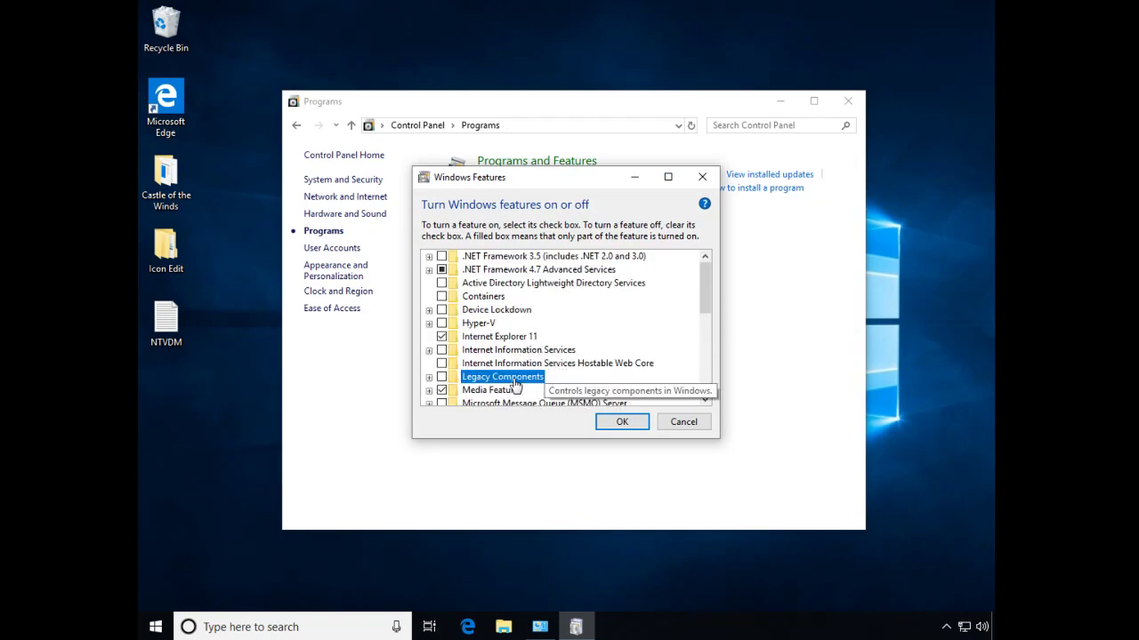
{"action": "left_click", "coordinate": [429, 377]}
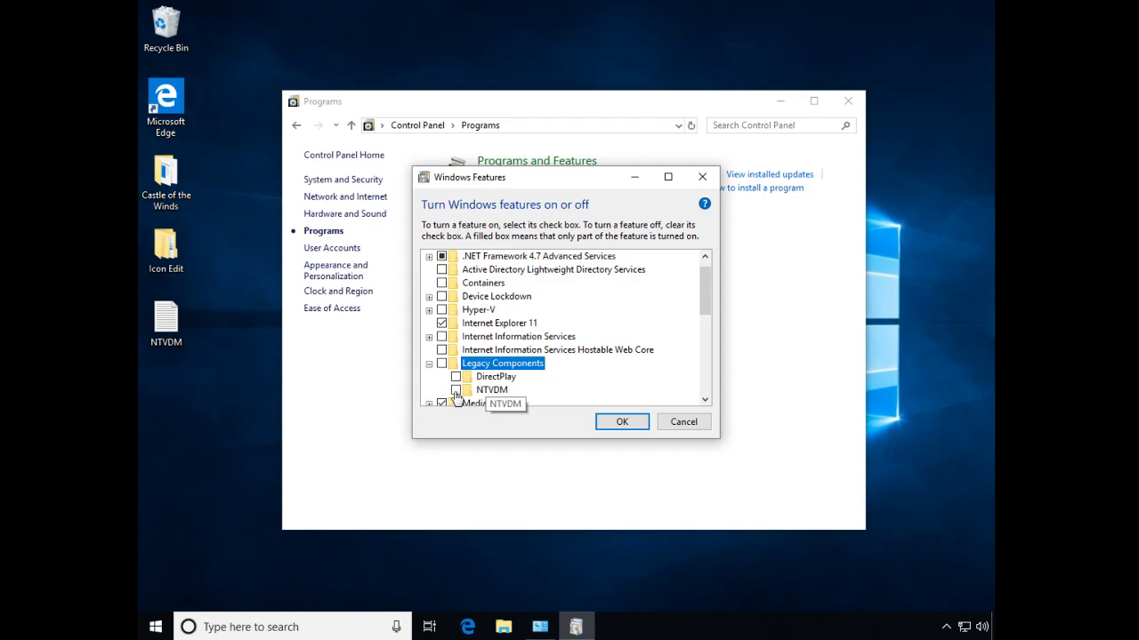
{"action": "left_click", "coordinate": [455, 392]}
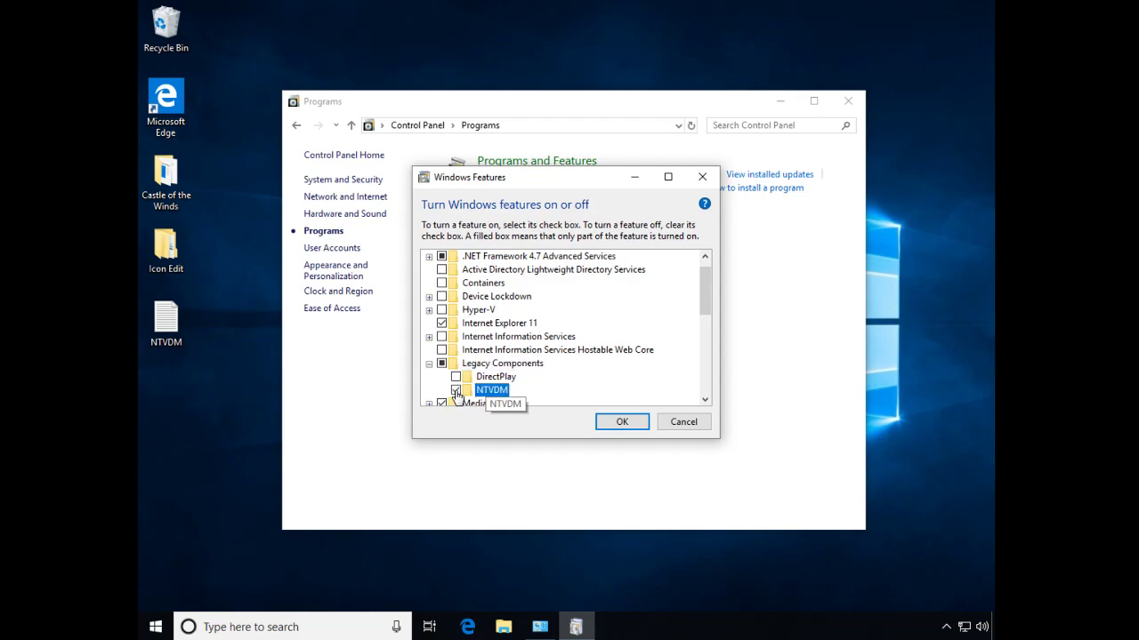
{"action": "left_click", "coordinate": [627, 423]}
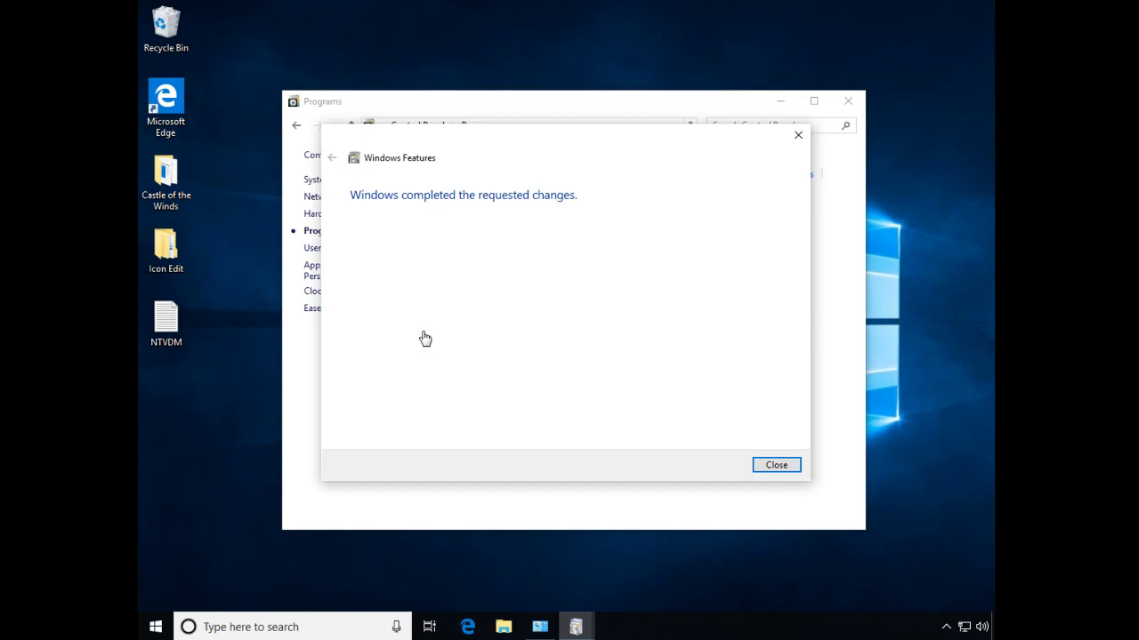
{"action": "left_click", "coordinate": [790, 468]}
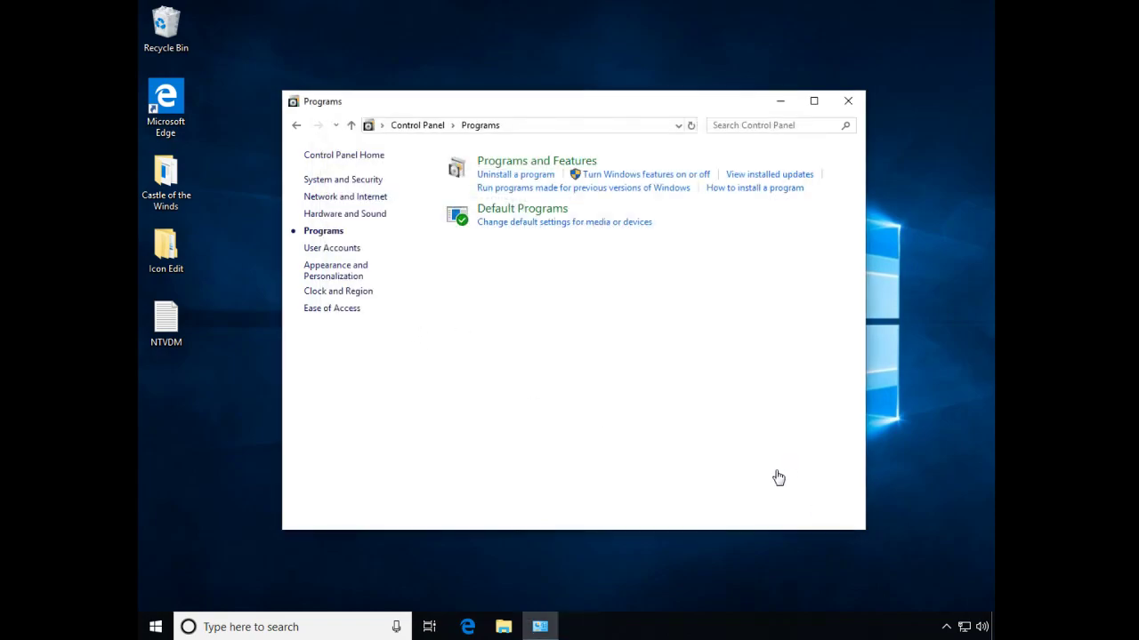
{"action": "left_click", "coordinate": [850, 101]}
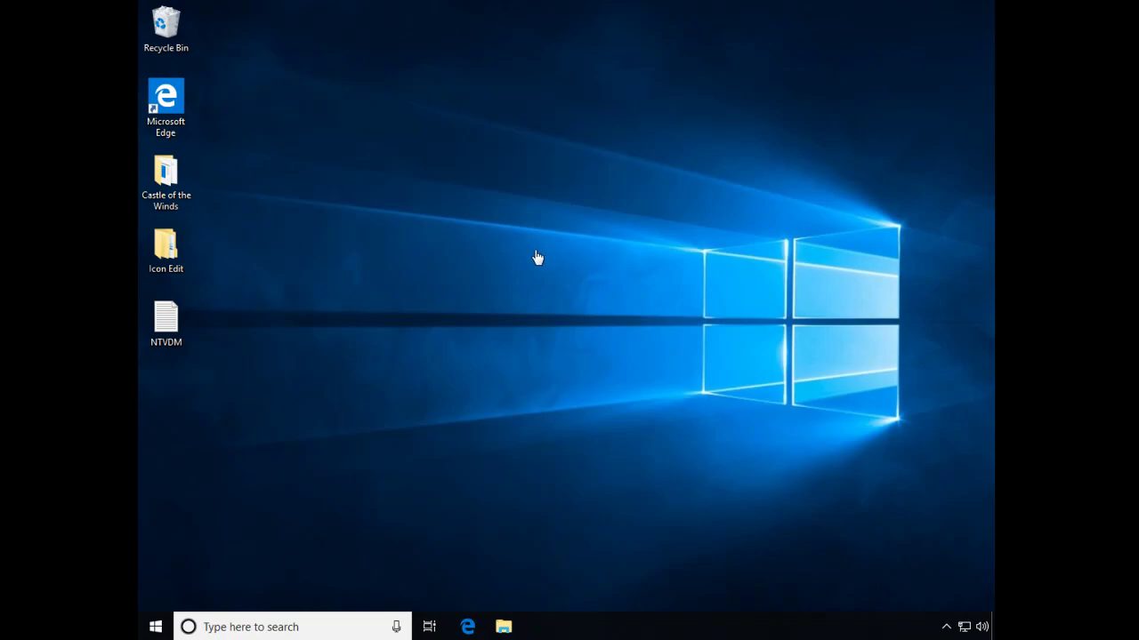
Launch the CASTLE1 application from the Castle of the Winds desktop folder and dismiss its shareware notice
{"action": "double_click", "coordinate": [165, 177]}
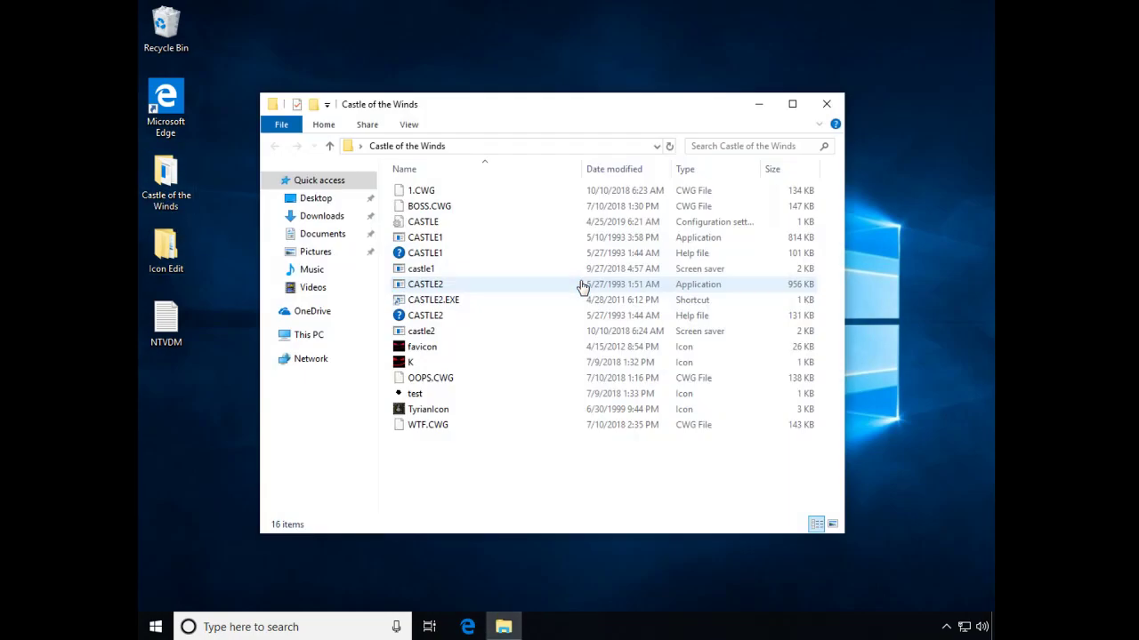
{"action": "left_click", "coordinate": [434, 238]}
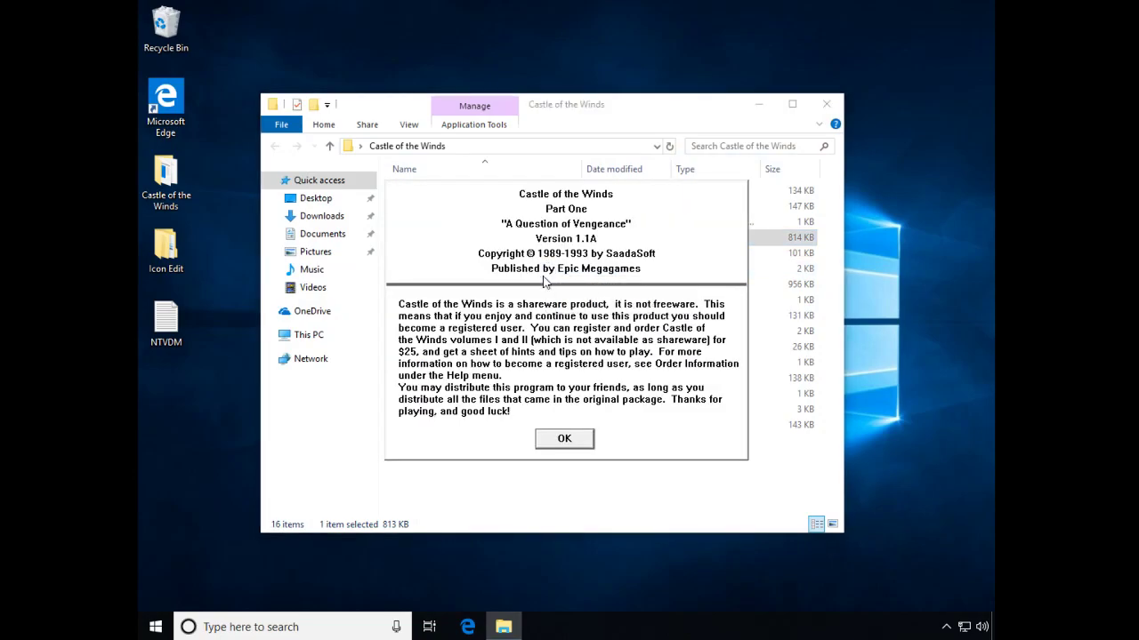
{"action": "left_click", "coordinate": [566, 437]}
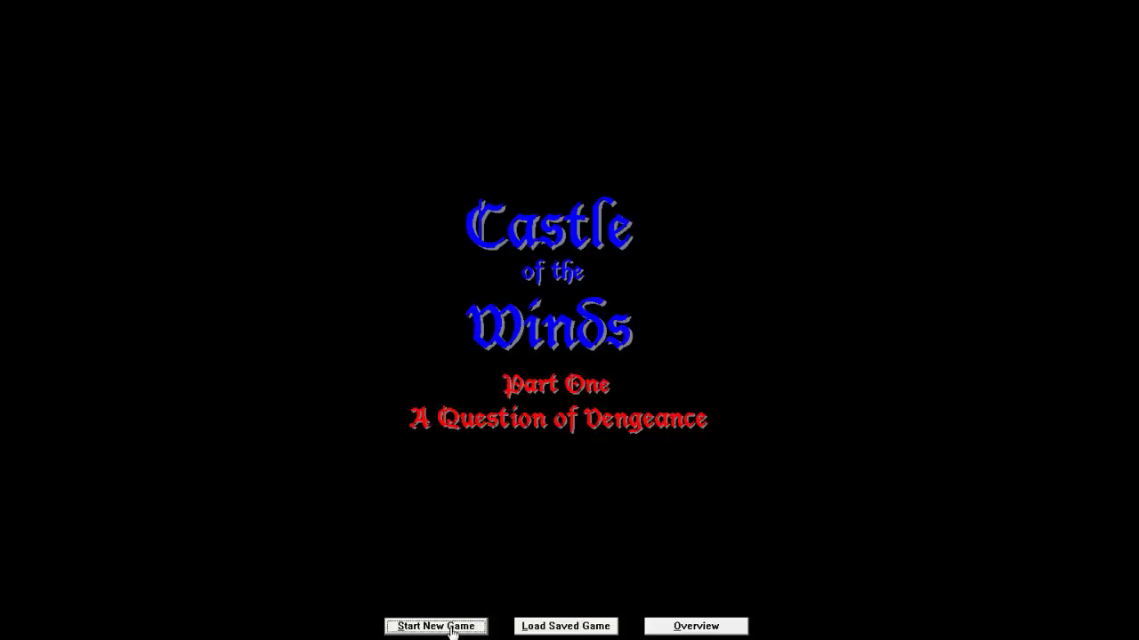
Start a new game with an Easy difficulty character who learns the Heal Minor Wounds spell
{"action": "left_click", "coordinate": [449, 627]}
{"action": "left_click", "coordinate": [217, 283]}
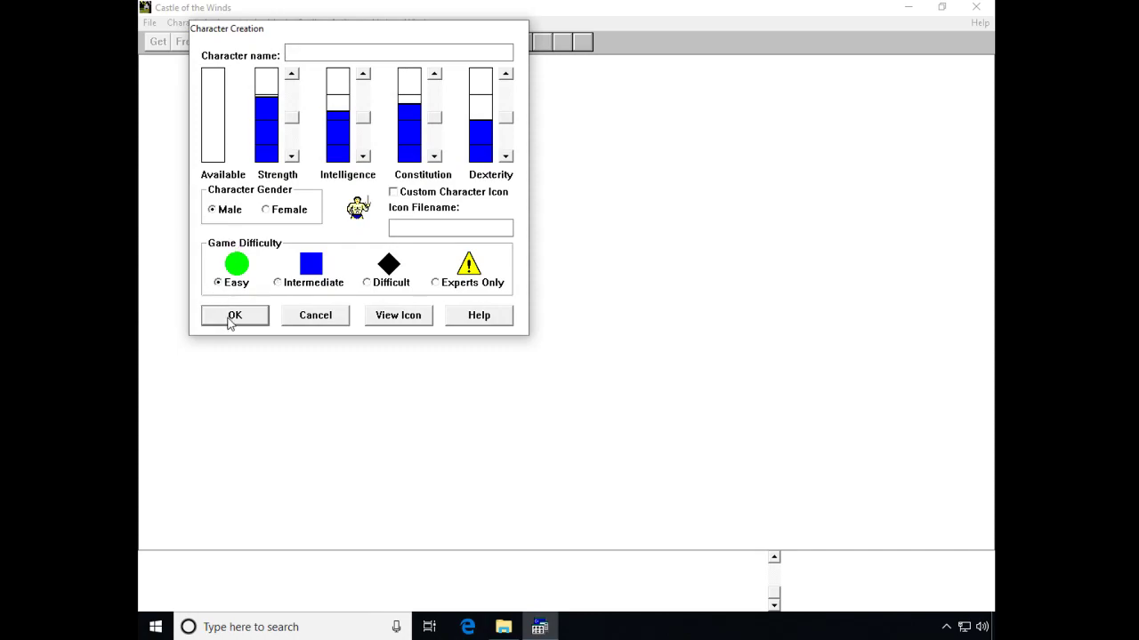
{"action": "left_click", "coordinate": [231, 316]}
{"action": "left_click", "coordinate": [322, 265]}
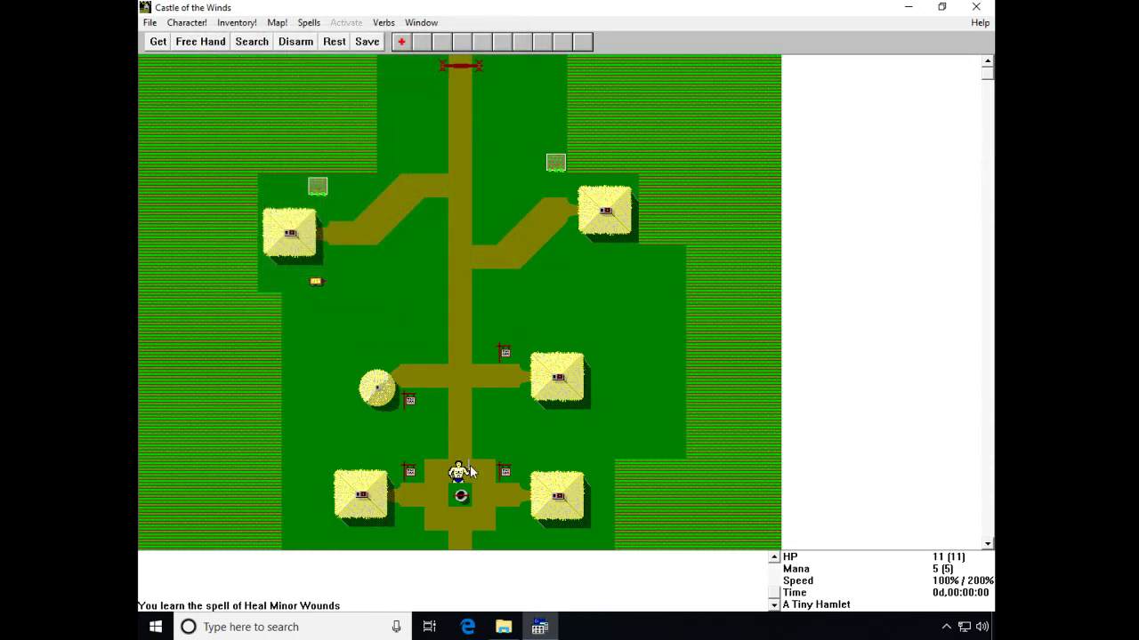
Test the game by moving the character from the hamlet into the mine, and close the game and its folder
{"action": "mouse_move", "coordinate": [459, 474]}
{"action": "left_mouse_down"}
{"action": "mouse_move", "coordinate": [475, 385]}
{"action": "mouse_move", "coordinate": [460, 139]}
{"action": "mouse_move", "coordinate": [443, 125]}
{"action": "mouse_move", "coordinate": [401, 160]}
{"action": "mouse_move", "coordinate": [694, 143]}
{"action": "mouse_move", "coordinate": [716, 84]}
{"action": "mouse_move", "coordinate": [688, 186]}
{"action": "mouse_move", "coordinate": [725, 389]}
{"action": "mouse_move", "coordinate": [788, 305]}
{"action": "mouse_move", "coordinate": [738, 187]}
{"action": "mouse_move", "coordinate": [724, 122]}
{"action": "mouse_move", "coordinate": [622, 149]}
{"action": "mouse_move", "coordinate": [846, 246]}
{"action": "left_mouse_up"}
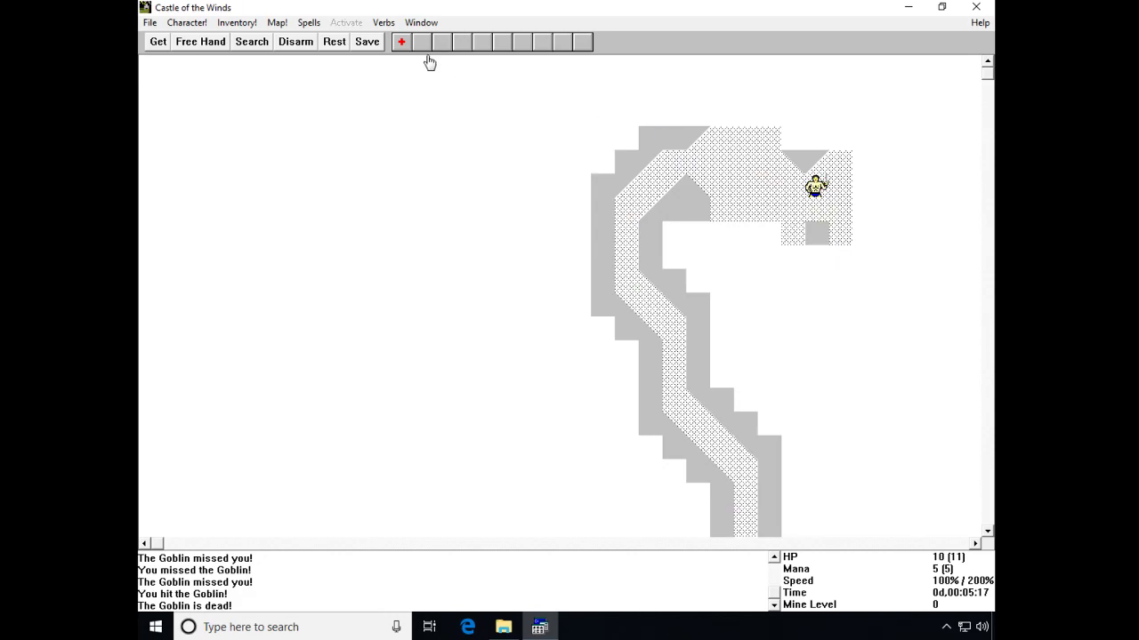
{"action": "left_click", "coordinate": [965, 16]}
{"action": "left_click", "coordinate": [556, 365]}
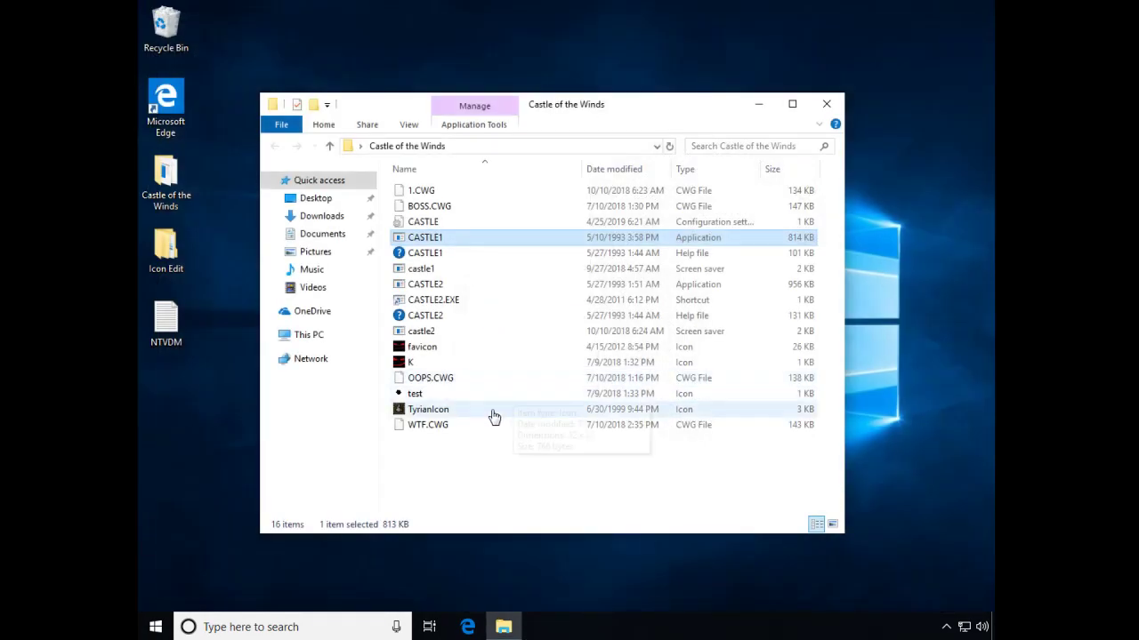
{"action": "left_click", "coordinate": [831, 106]}
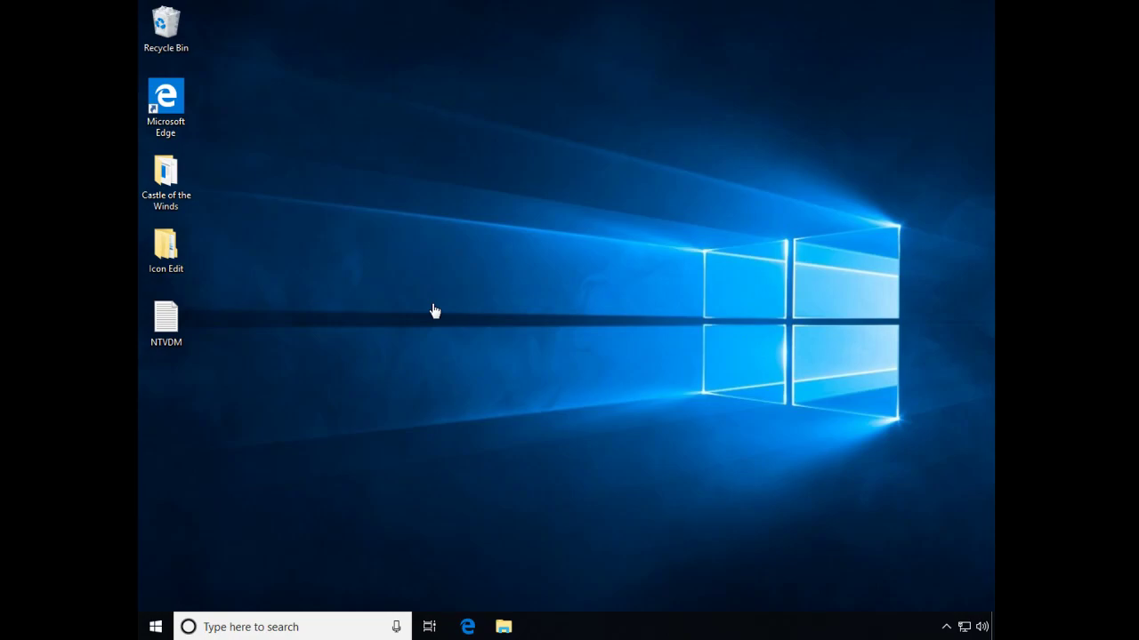
Review the alternative commands for enabling the feature in the NTVDM text file on the desktop, and close the file
{"action": "double_click", "coordinate": [169, 329]}
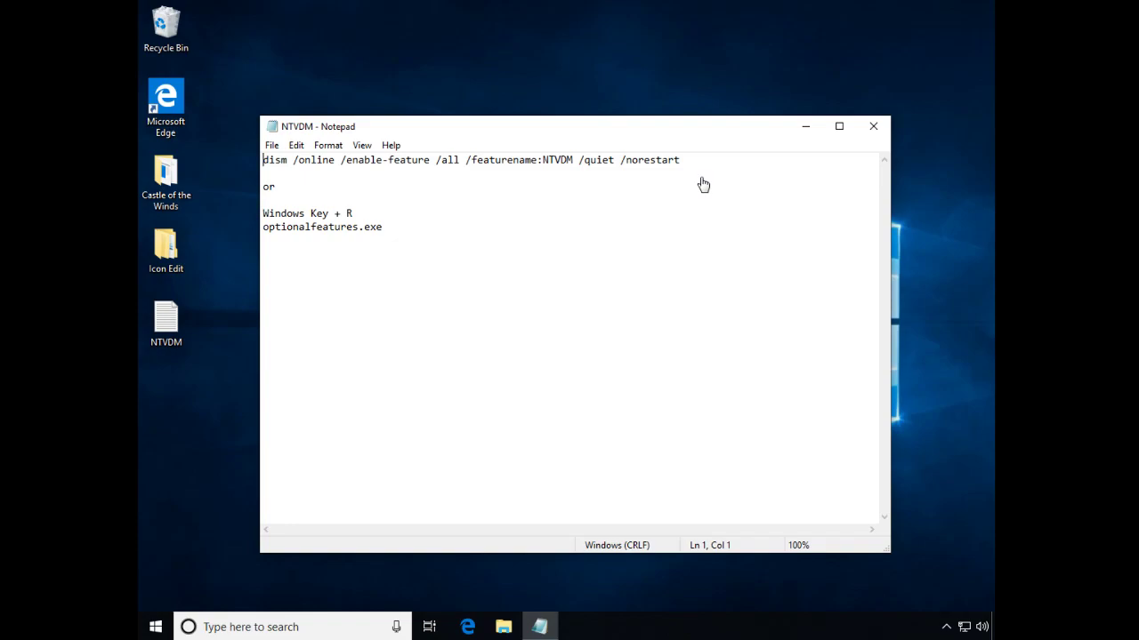
{"action": "left_click_drag", "start_coordinate": [359, 227], "coordinate": [453, 244]}
{"action": "left_click", "coordinate": [868, 129]}
{"action": "left_click", "coordinate": [595, 279]}
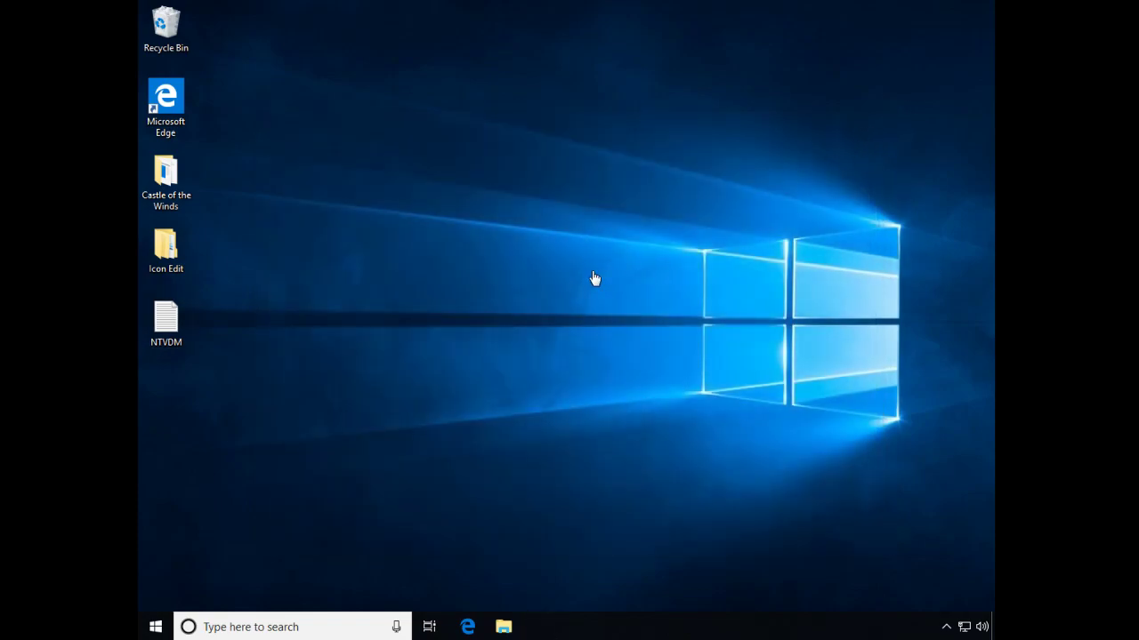